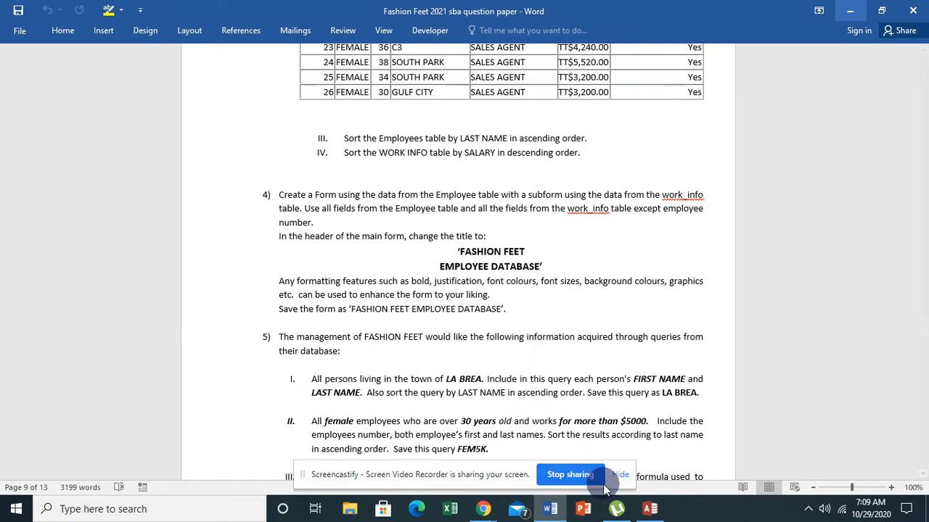
- Switch to the Fashion Feet database in Access and close the open employees form
click(649, 510)
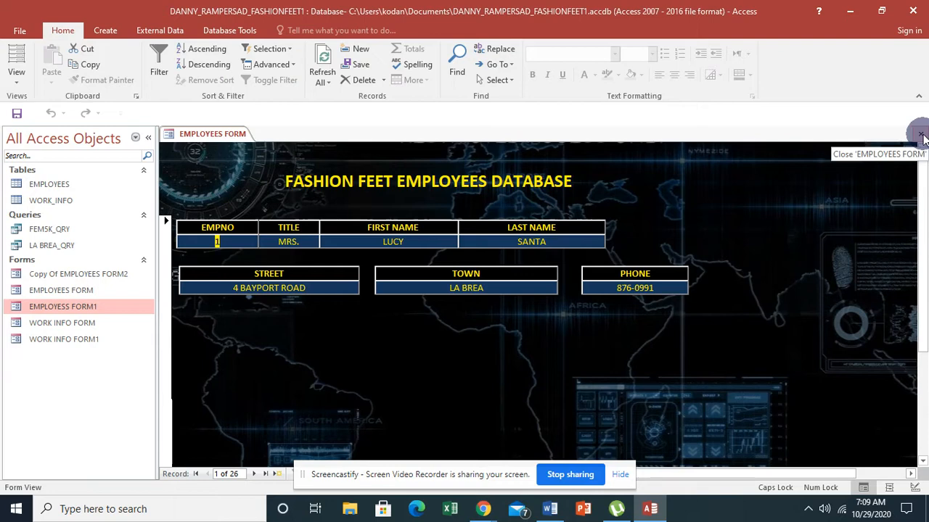
click(920, 136)
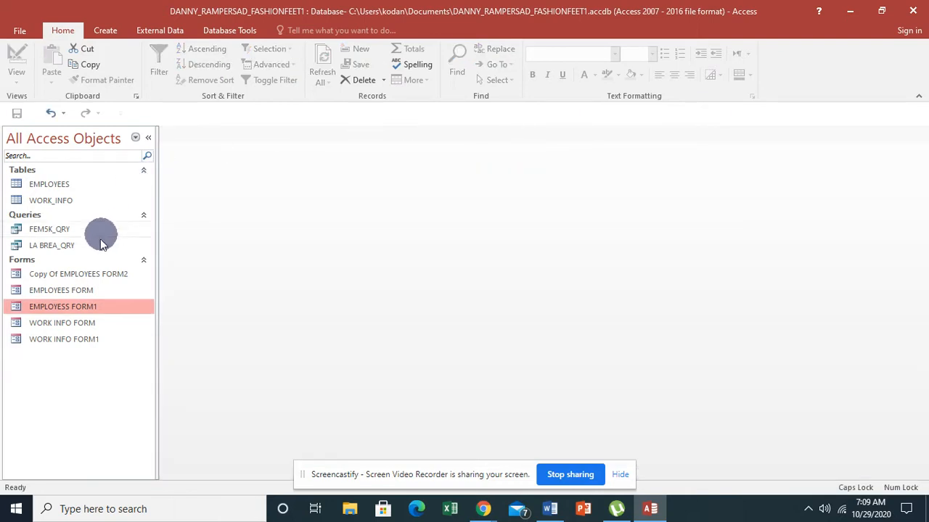
- Review the first five records of Copy Of EMPLOYEES FORM2, then the layout of EMPLOYEES FORM, closing each form after viewing
double_click(80, 273)
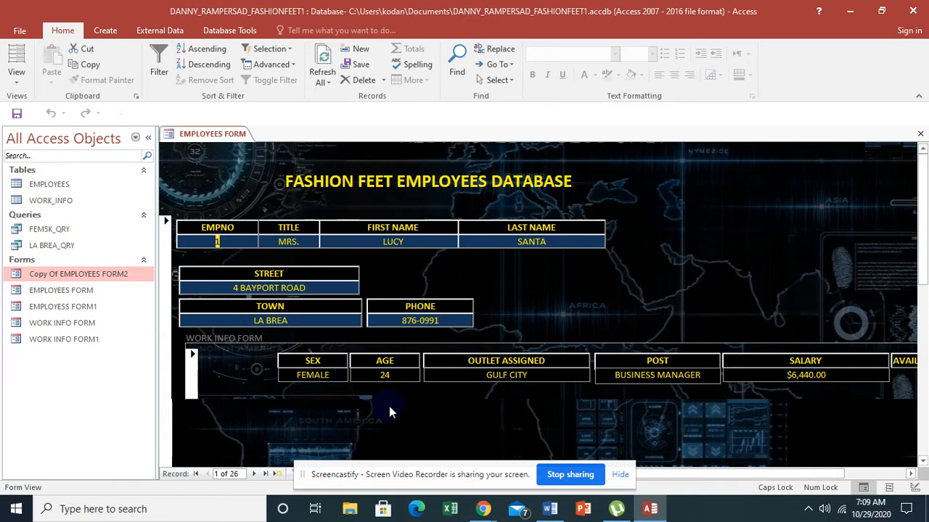
click(148, 138)
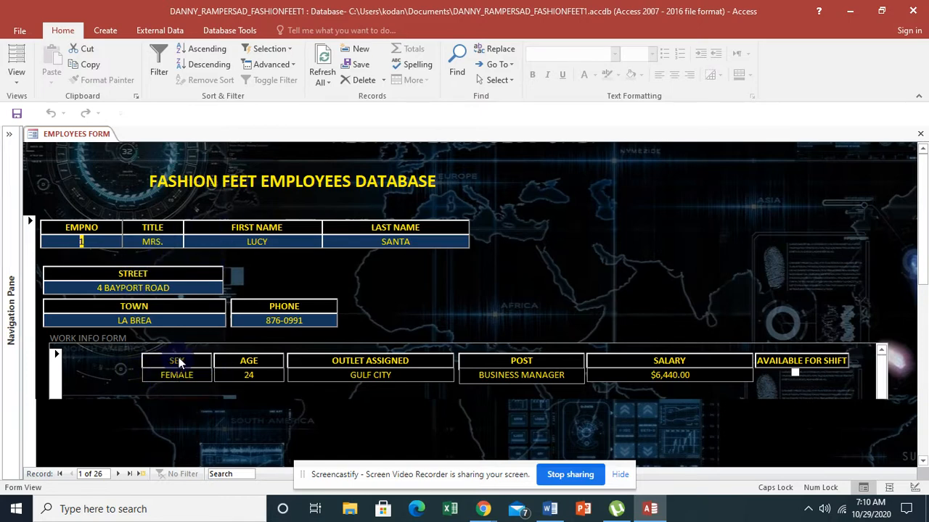
click(121, 474)
click(120, 473)
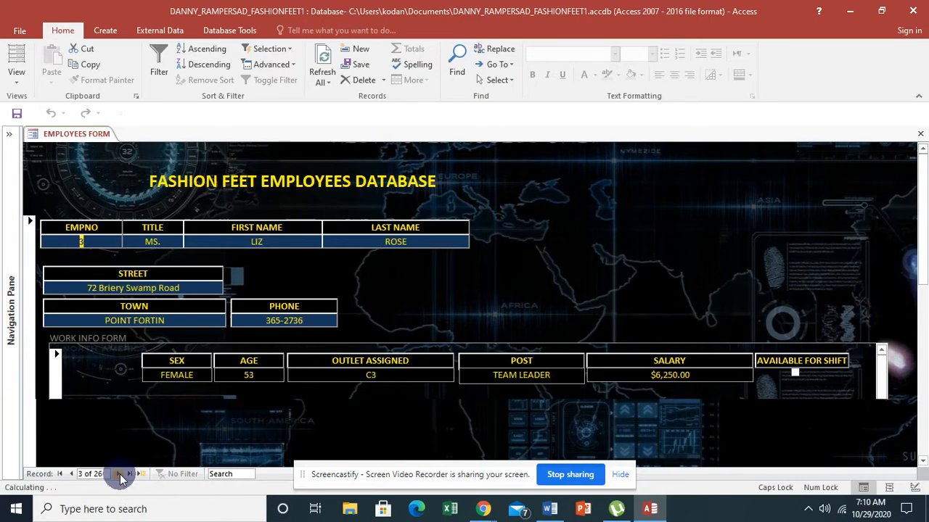
click(120, 473)
click(120, 474)
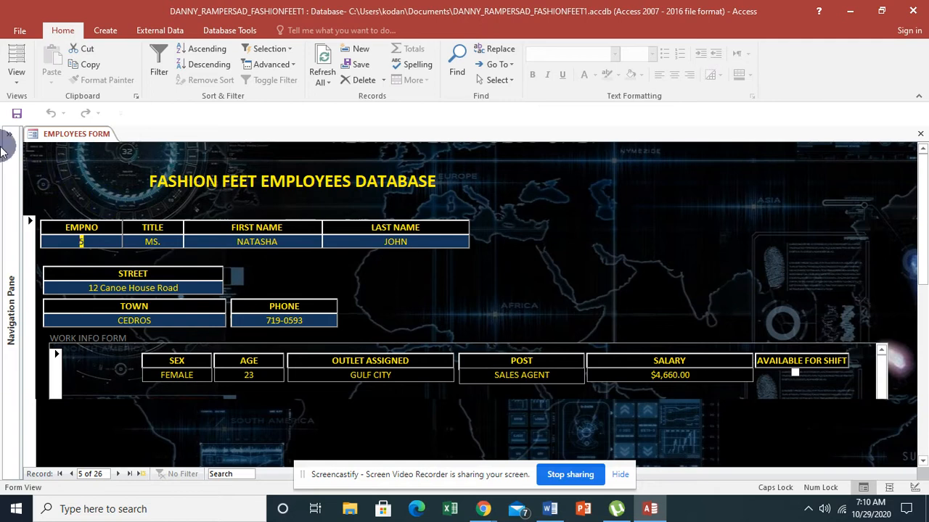
click(7, 142)
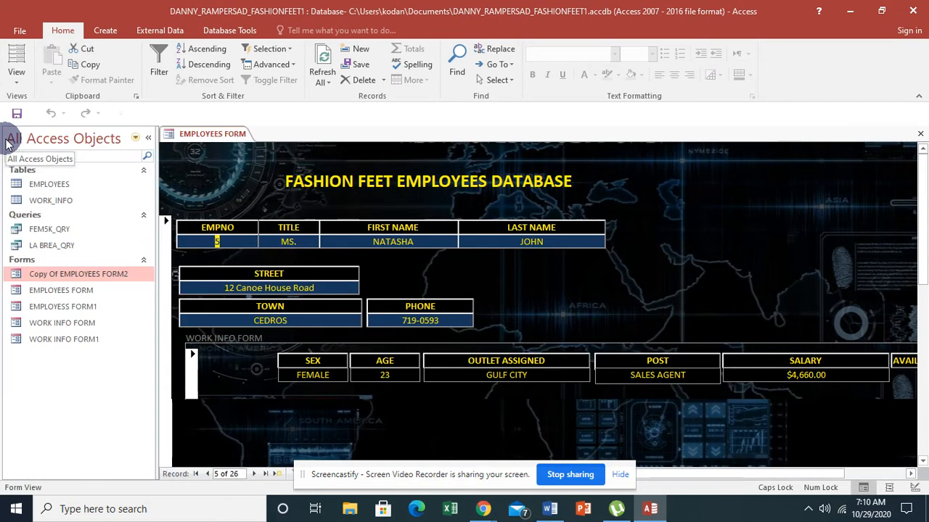
click(920, 134)
click(550, 249)
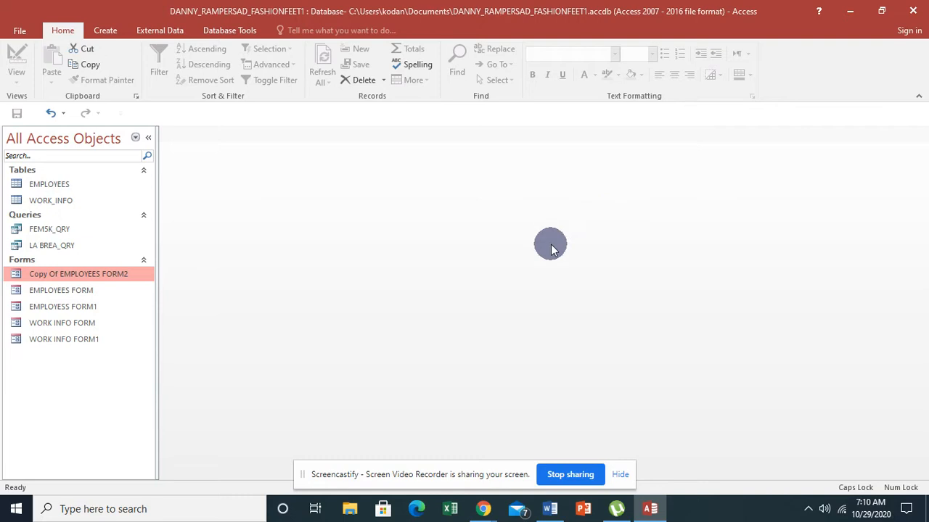
double_click(75, 297)
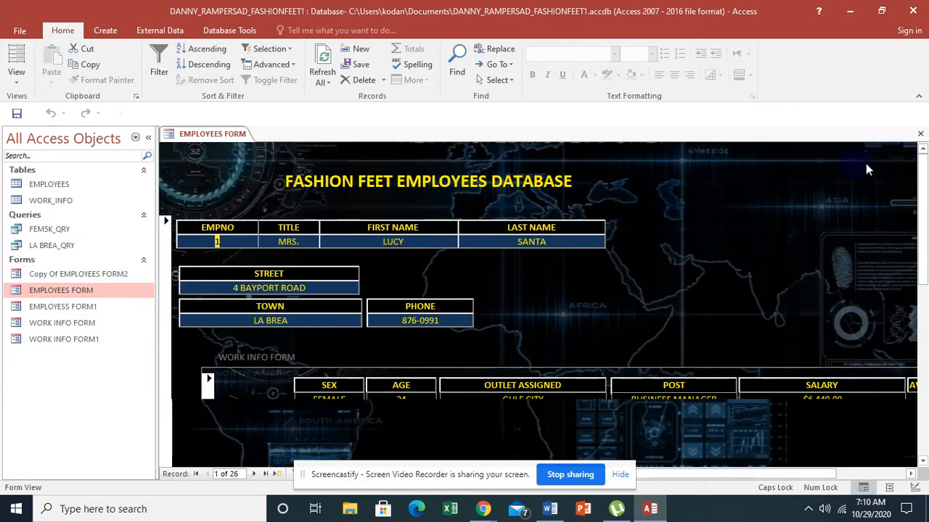
click(919, 135)
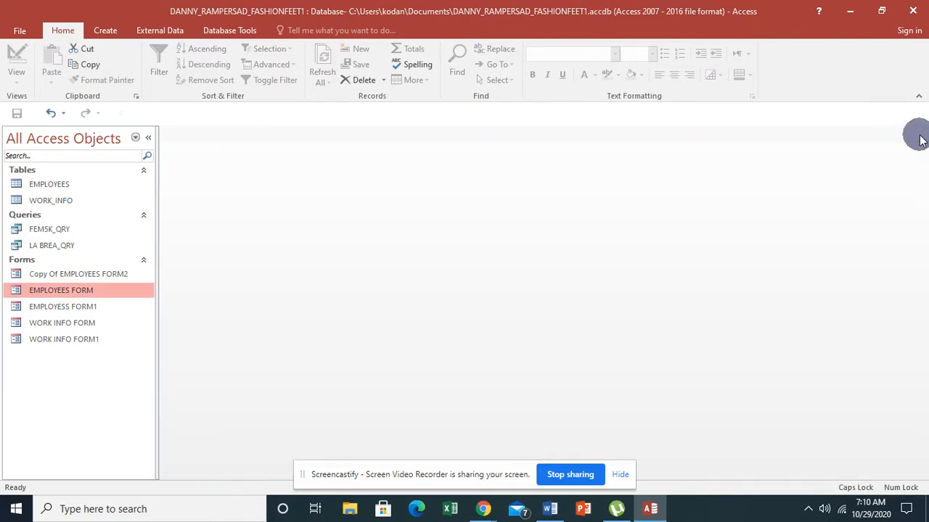
- Open EMPLOYESS FORM1 in Design View and collapse the Navigation Pane to gain working space
double_click(78, 309)
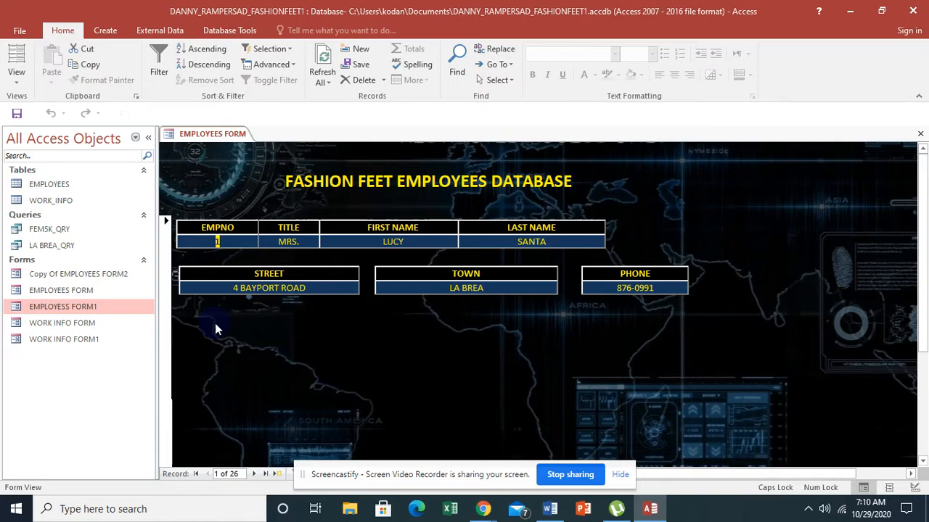
click(16, 75)
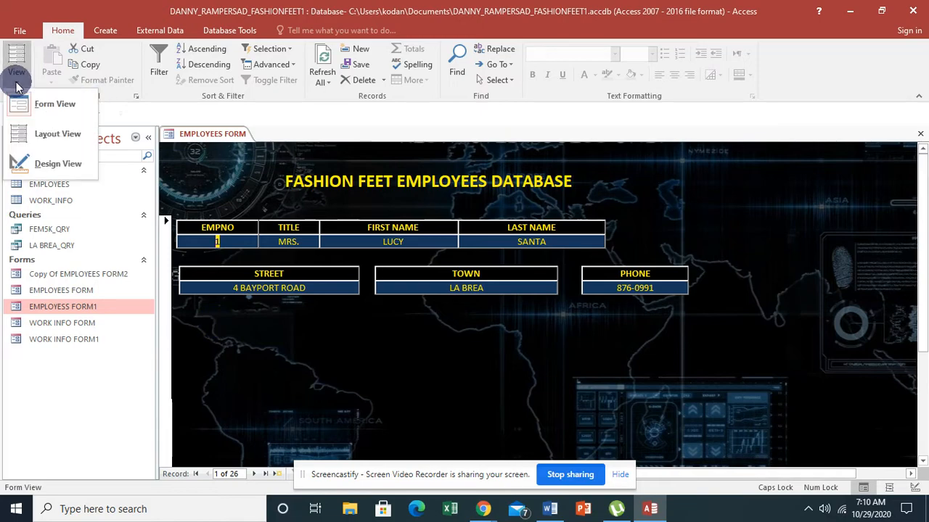
click(46, 166)
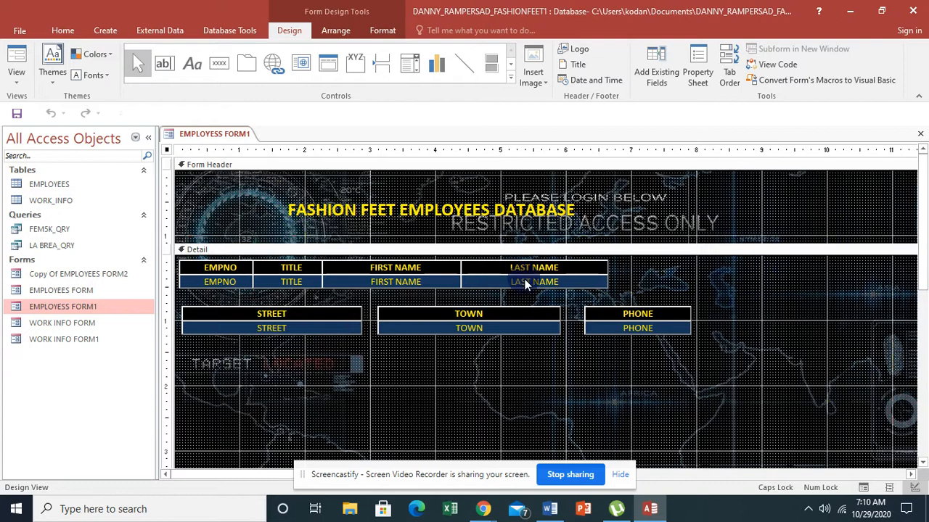
click(148, 138)
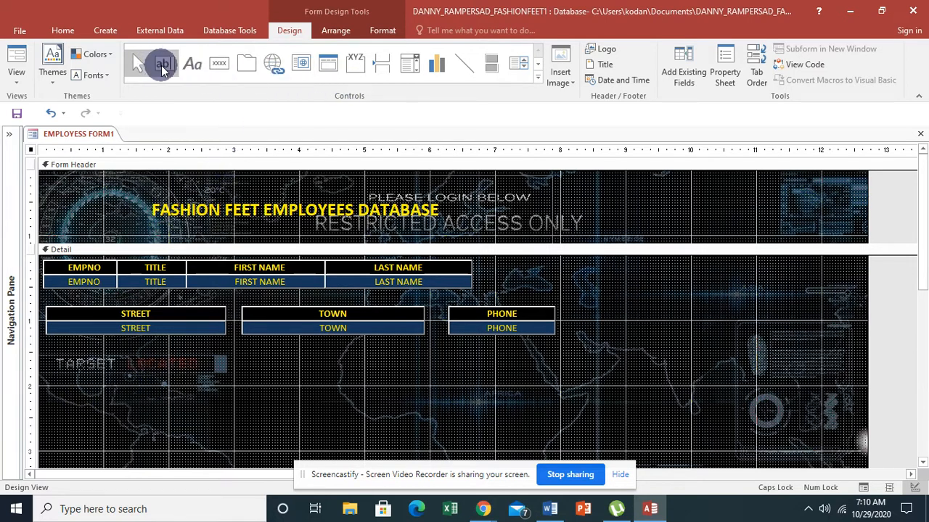
- Draw a subform about 11.7 inches wide and 1.3 inches tall below the address fields in the Detail section
click(538, 66)
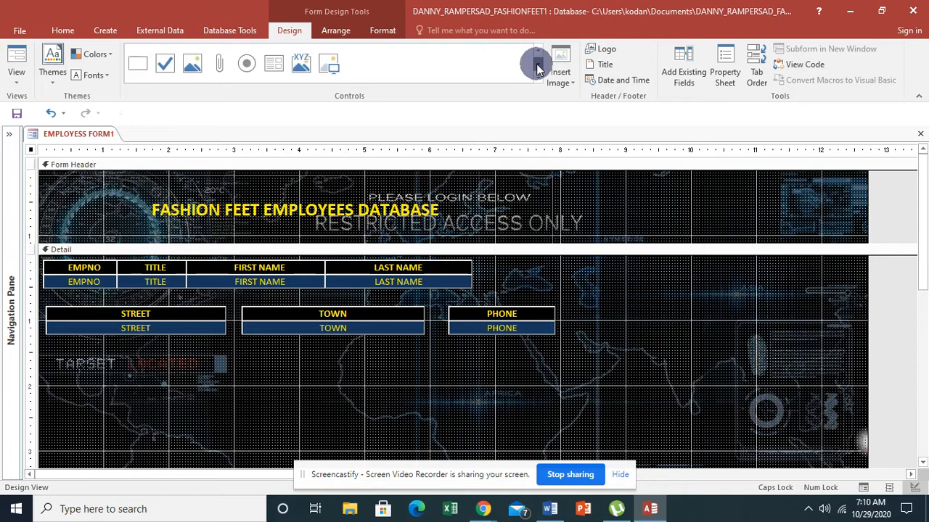
click(273, 67)
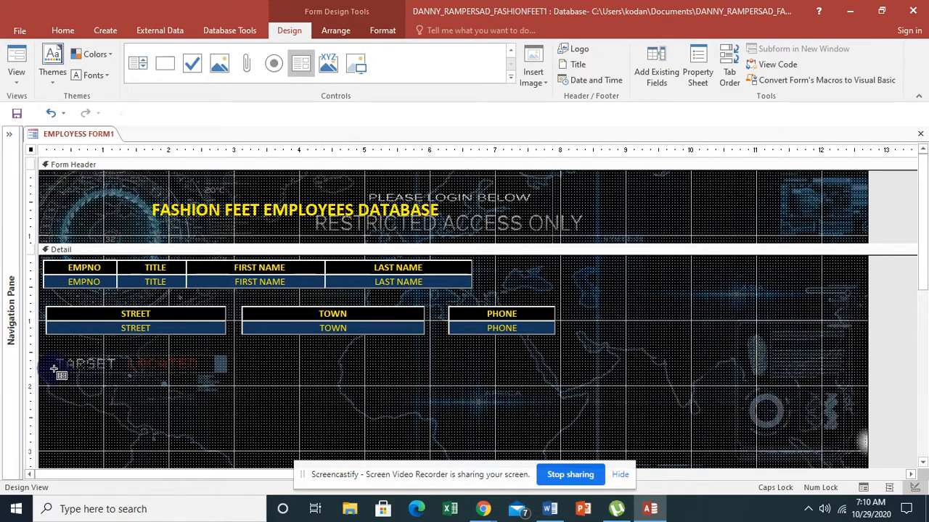
drag(62, 379, 815, 456)
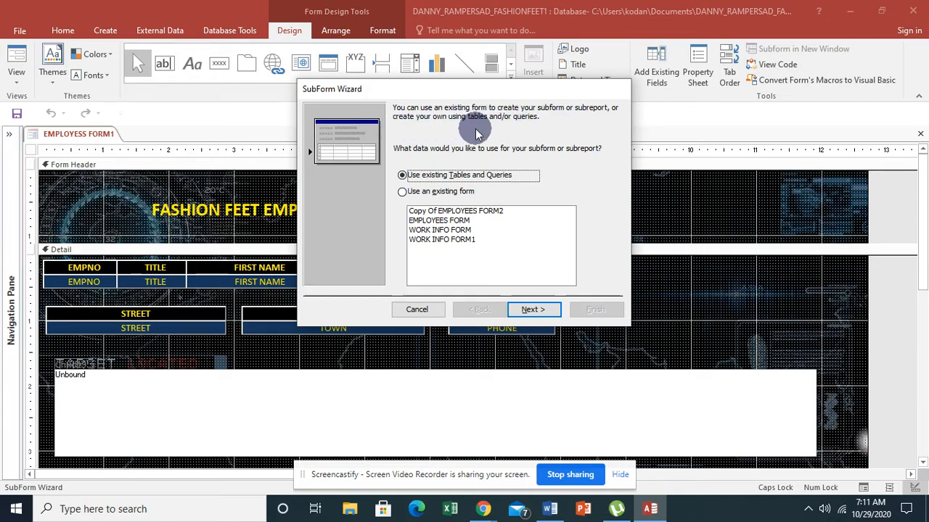
- Base the subform on the existing WORK INFO FORM1, showing WORK_INFO for each record in EMPLOYEES using EMPNO
click(417, 194)
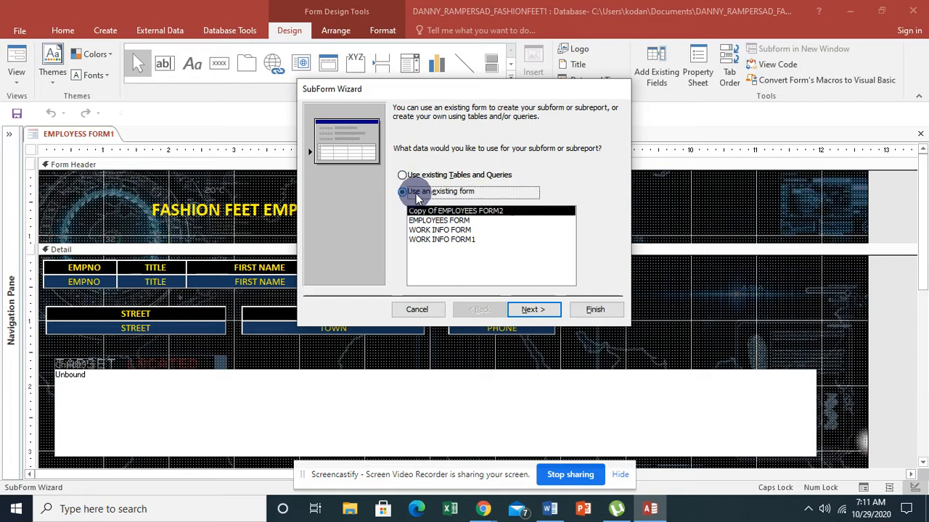
click(438, 245)
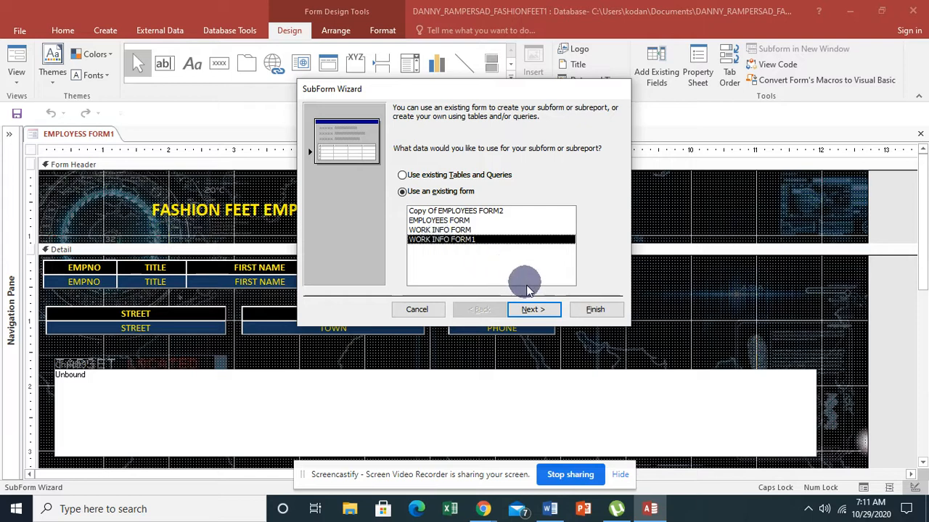
click(533, 309)
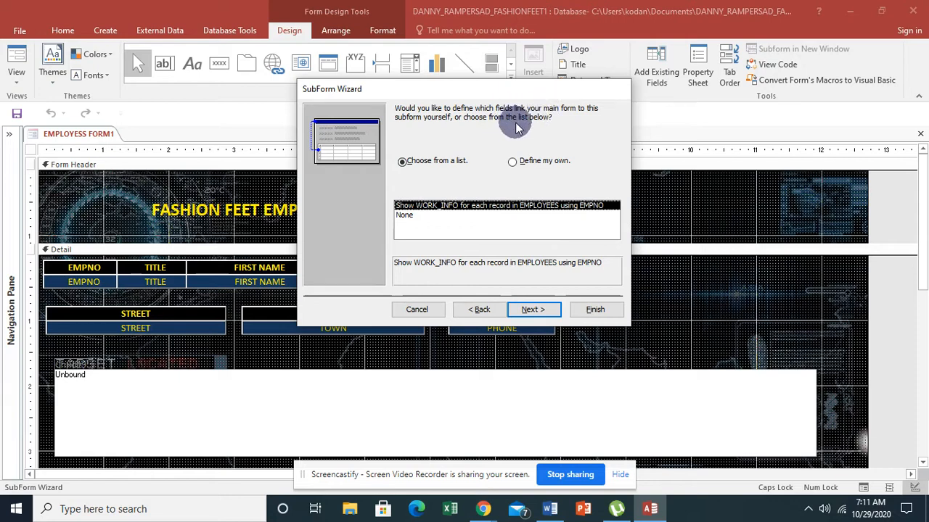
click(532, 310)
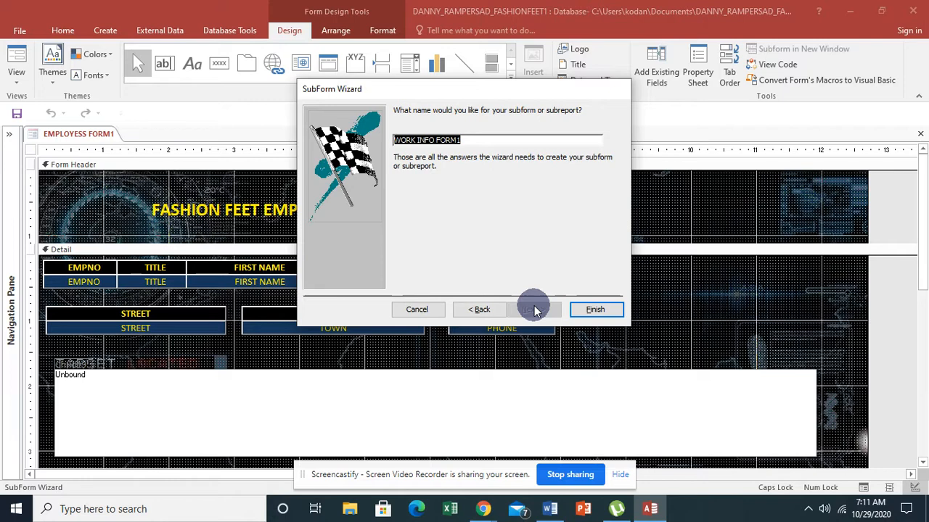
- Name the subform WORK INFO DETAILS and finish the SubForm Wizard
click(469, 142)
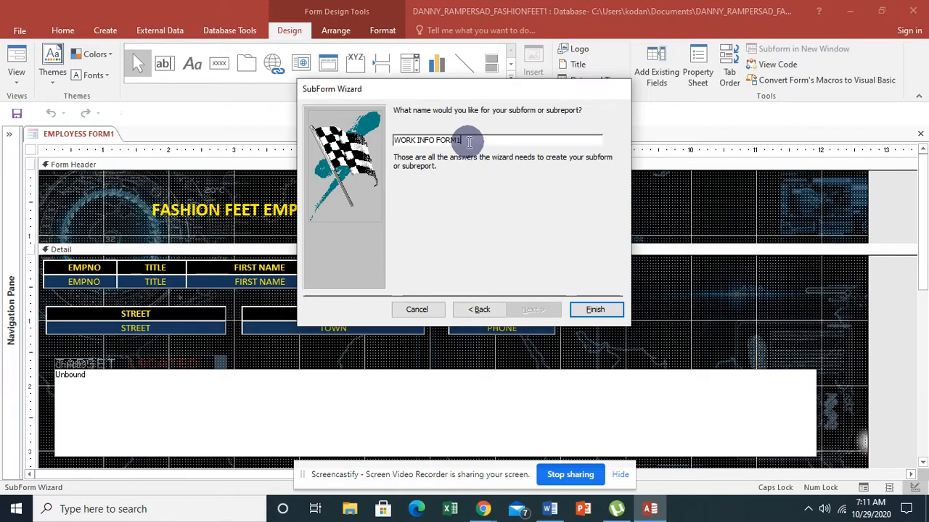
key(BackSpace)
key(BackSpace)
key(BackSpace)
key(BackSpace)
text(DETAILS)
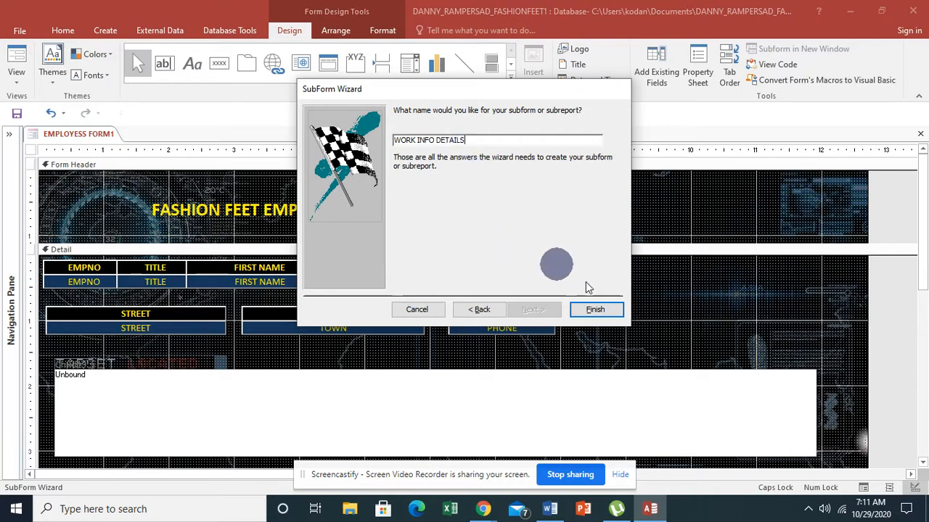
click(613, 312)
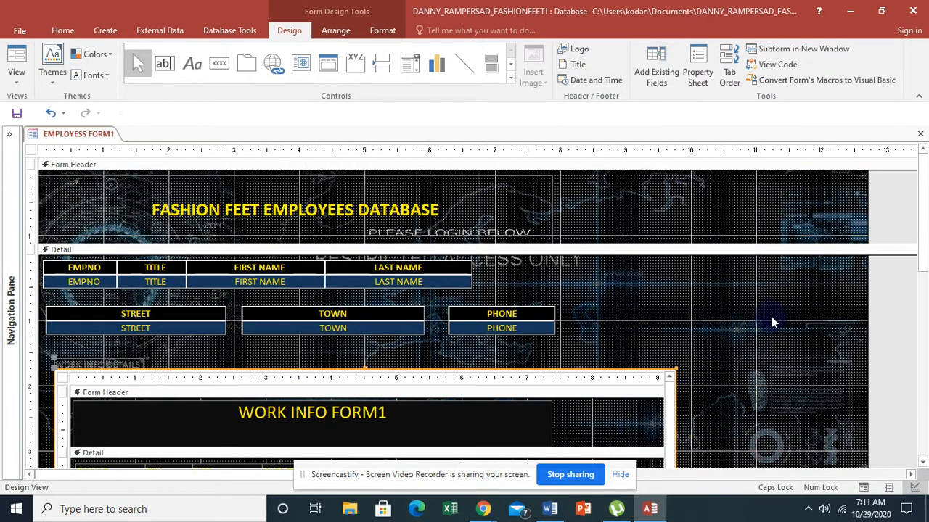
- Widen the WORK INFO DETAILS subform to about 12.2 inches and the form area inside it to about 11.3 inches
drag(918, 215, 922, 286)
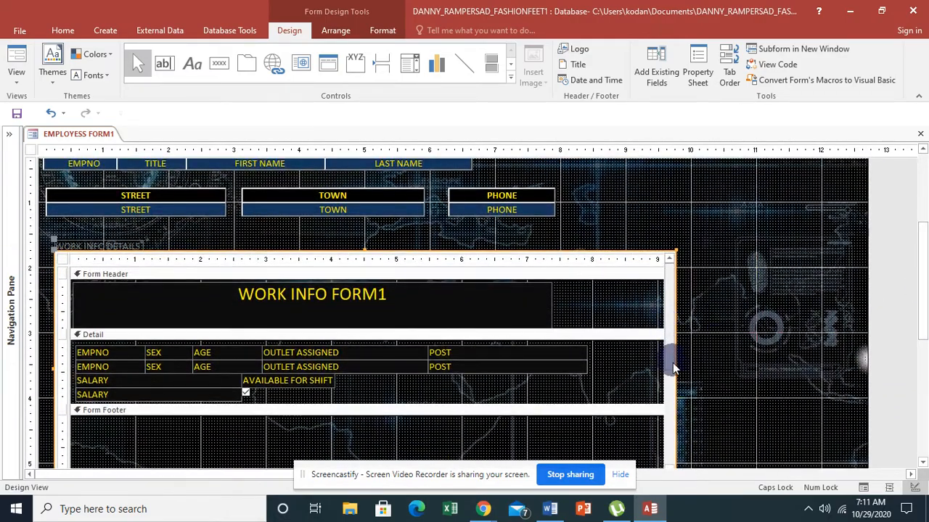
drag(674, 370, 852, 367)
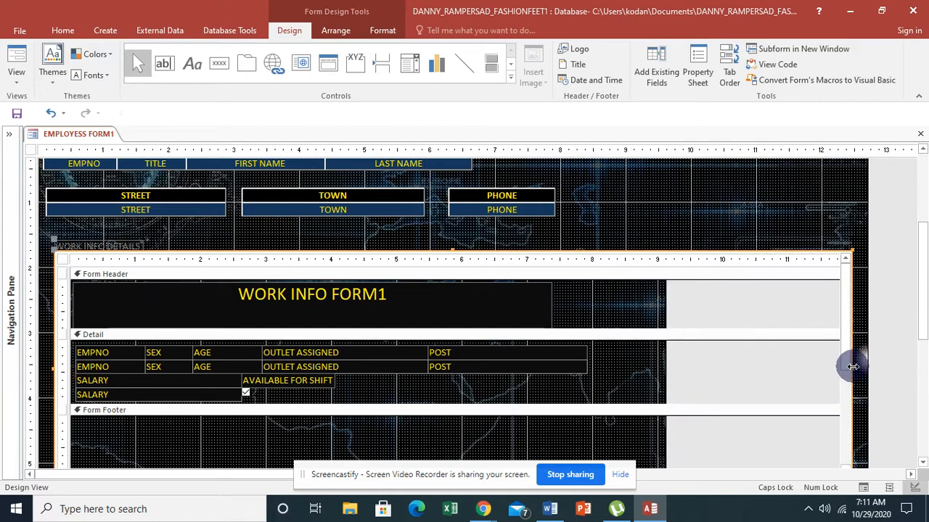
click(659, 379)
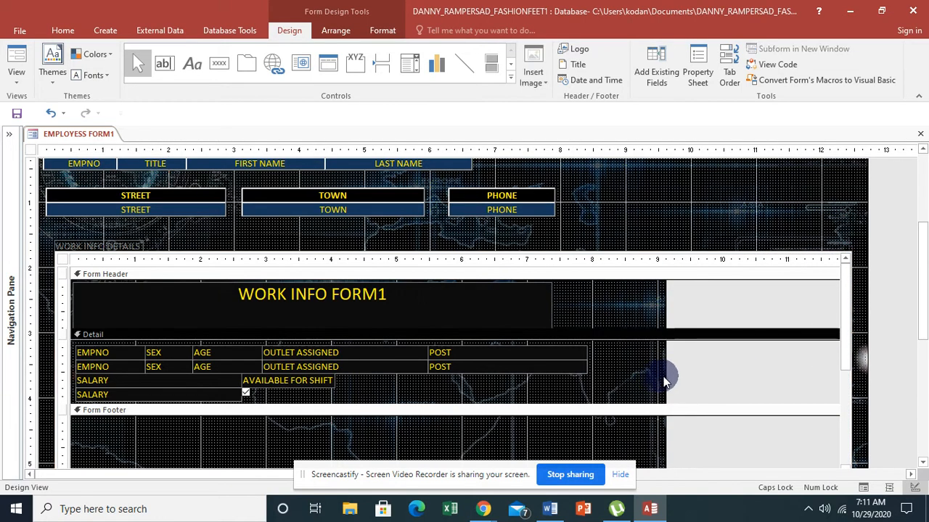
drag(663, 376, 811, 367)
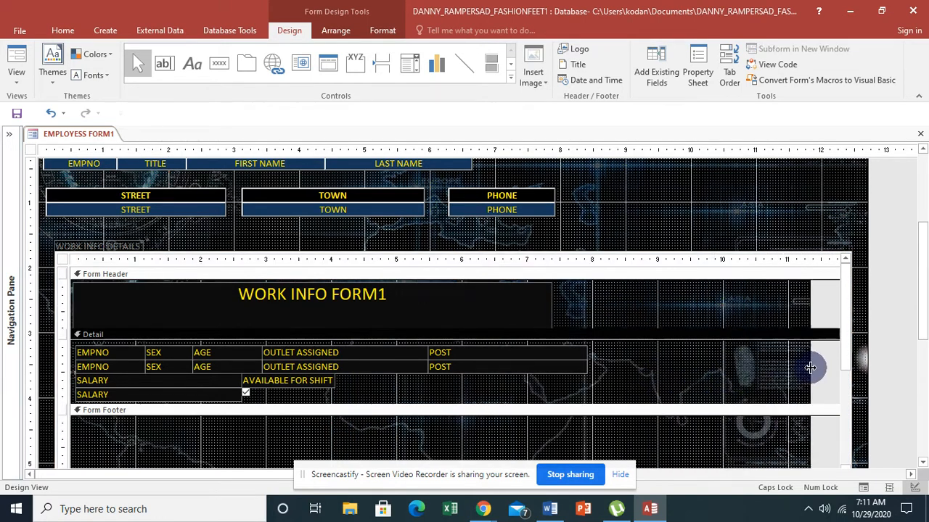
- Move the SALARY and AVAILABLE FOR SHIFT fields with their labels up beside POST in the subform's Detail section
click(188, 392)
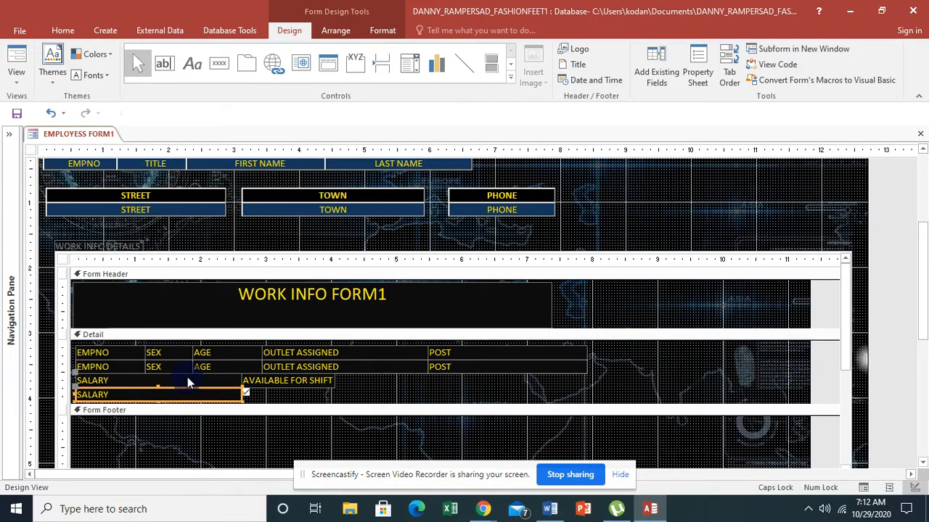
shift+click(183, 380)
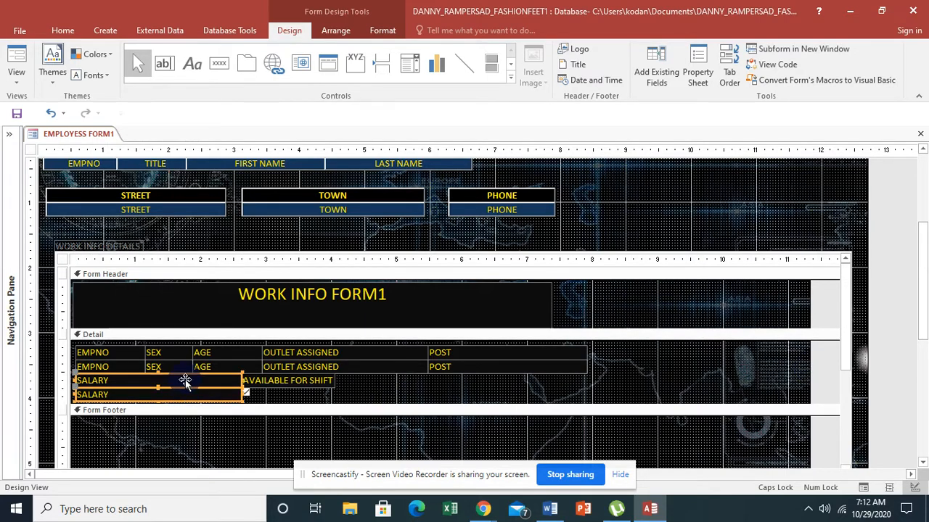
shift+click(267, 383)
drag(190, 384, 701, 357)
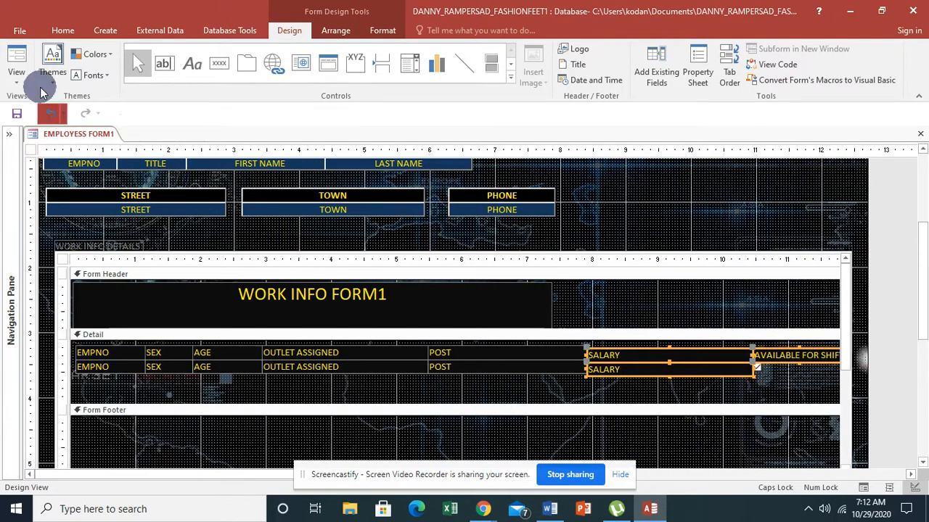
- Check the main form and its WORK INFO DETAILS subform in Form View
click(15, 64)
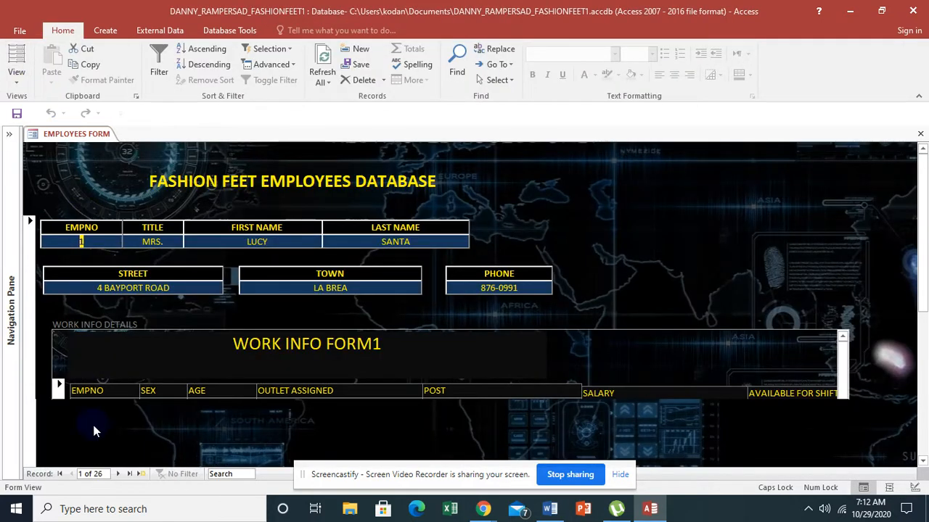
click(15, 80)
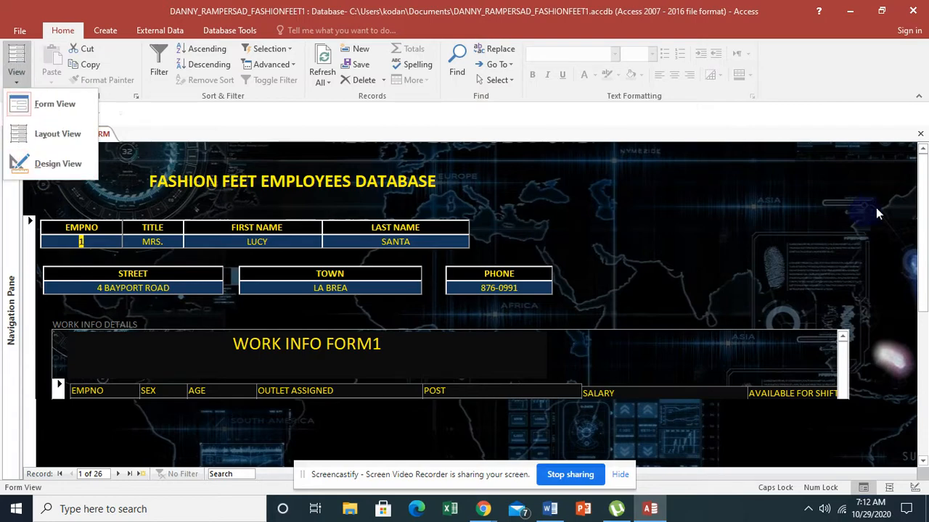
click(922, 193)
mouse_move(923, 193)
mouse_down()
mouse_move(922, 219)
mouse_move(922, 208)
mouse_up()
mouse_move(920, 195)
mouse_down()
mouse_move(922, 211)
mouse_move(922, 195)
mouse_up()
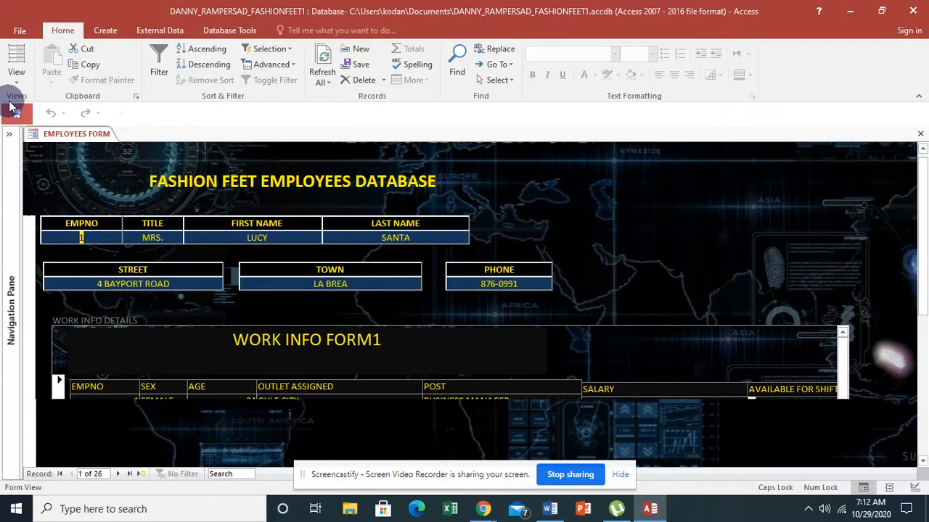
- In Design View, shrink the WORK INFO FORM1 title label to about 7.2 by 0.4 inches and shorten the subform's header to about 0.5 inch
click(17, 77)
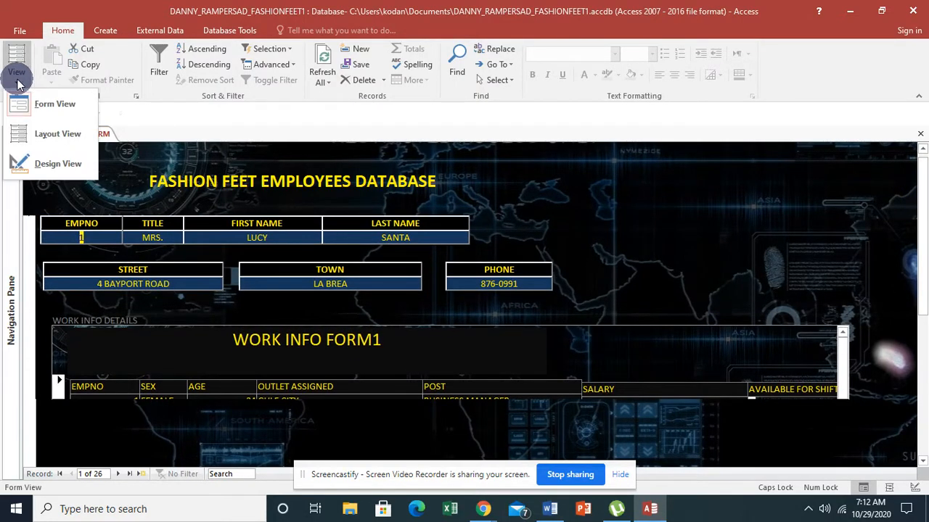
click(52, 166)
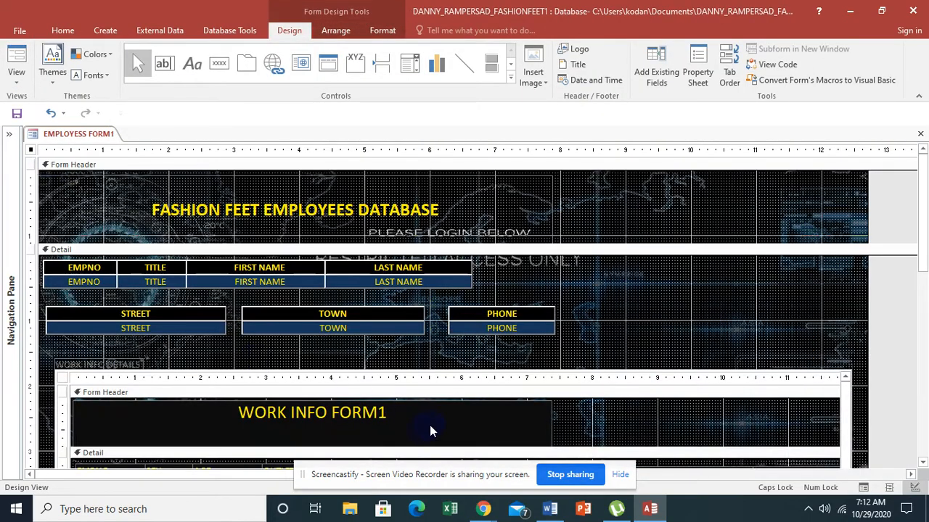
click(430, 431)
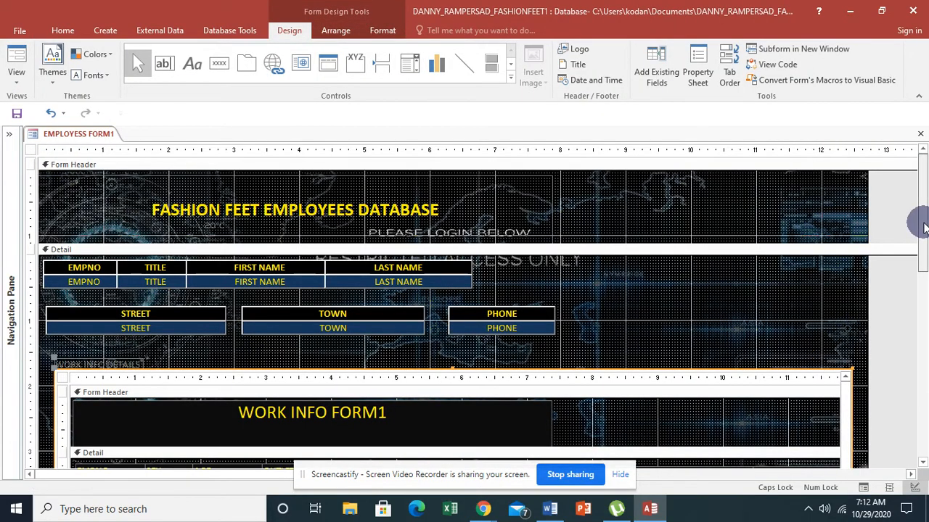
drag(924, 228, 918, 278)
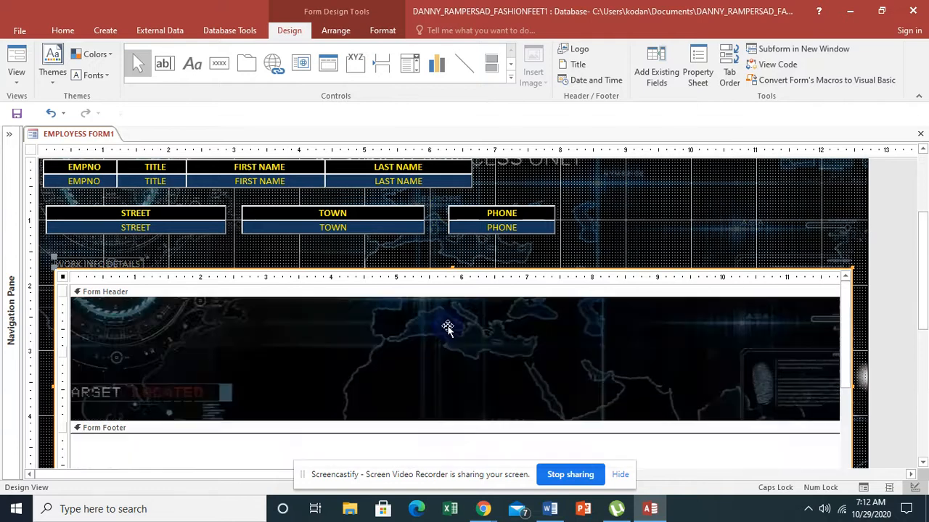
click(447, 327)
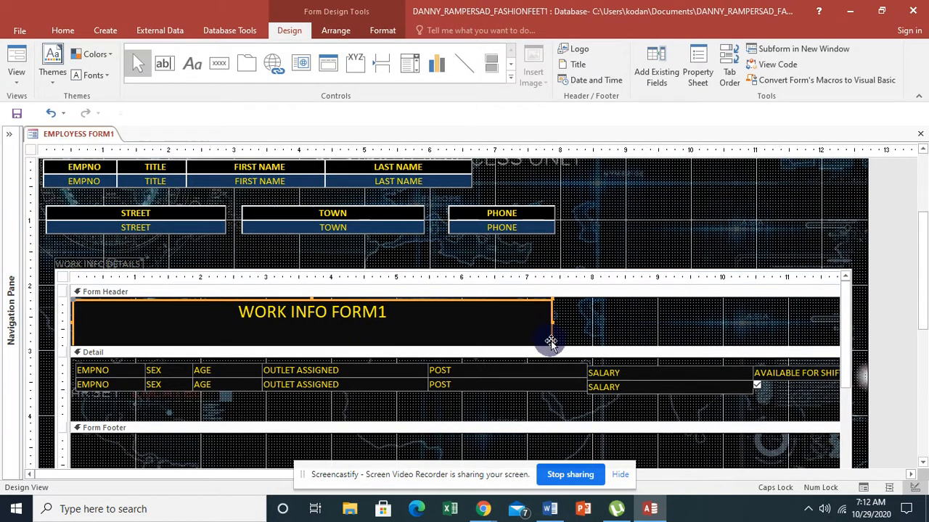
drag(552, 343, 544, 325)
drag(467, 345, 464, 327)
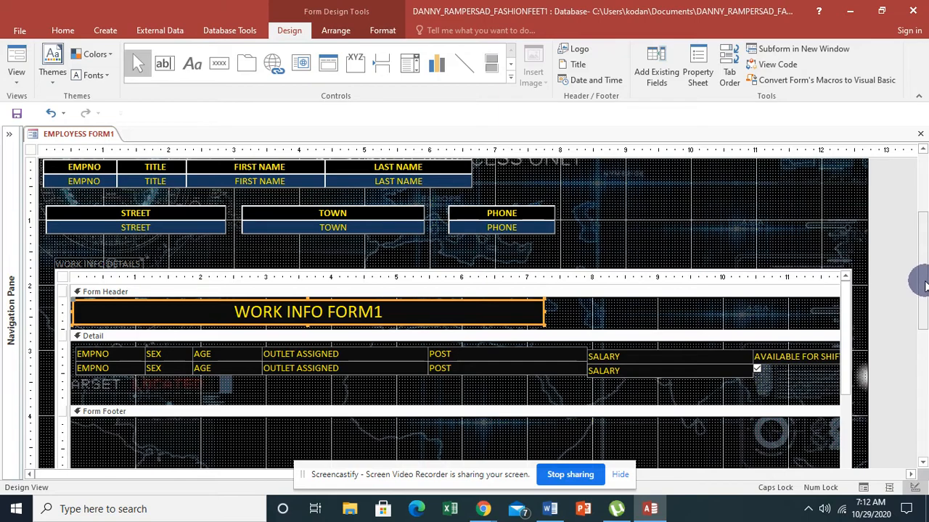
- Shorten the subform's Detail section to end just below the field row and check the form in Form View
click(923, 286)
drag(925, 282, 923, 296)
click(606, 356)
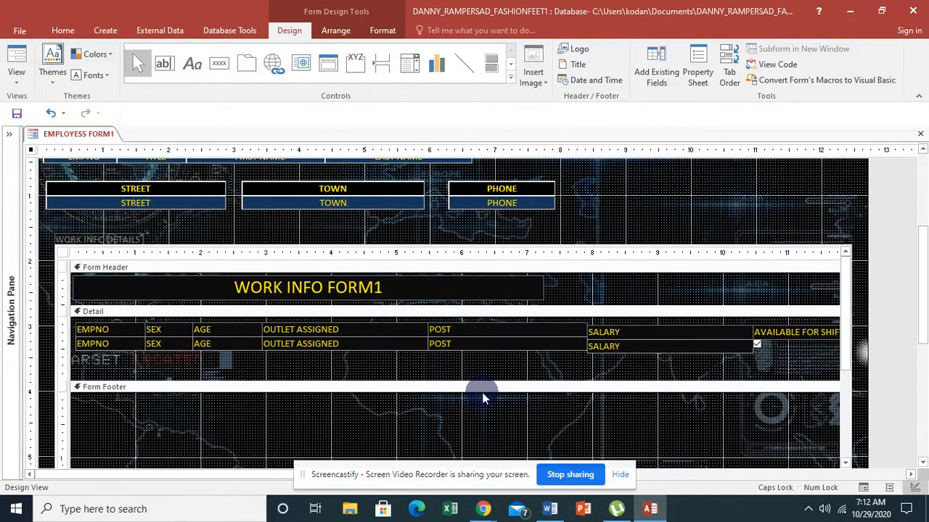
click(464, 382)
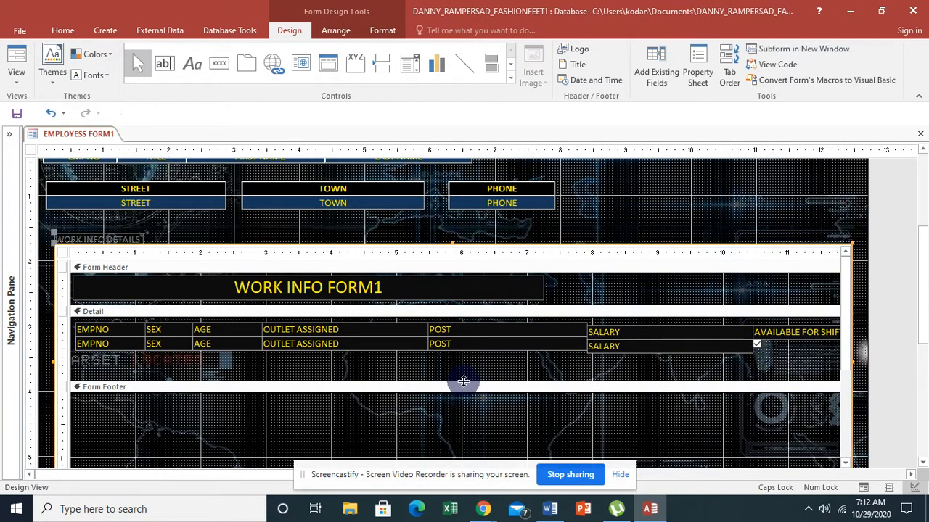
drag(464, 382, 459, 354)
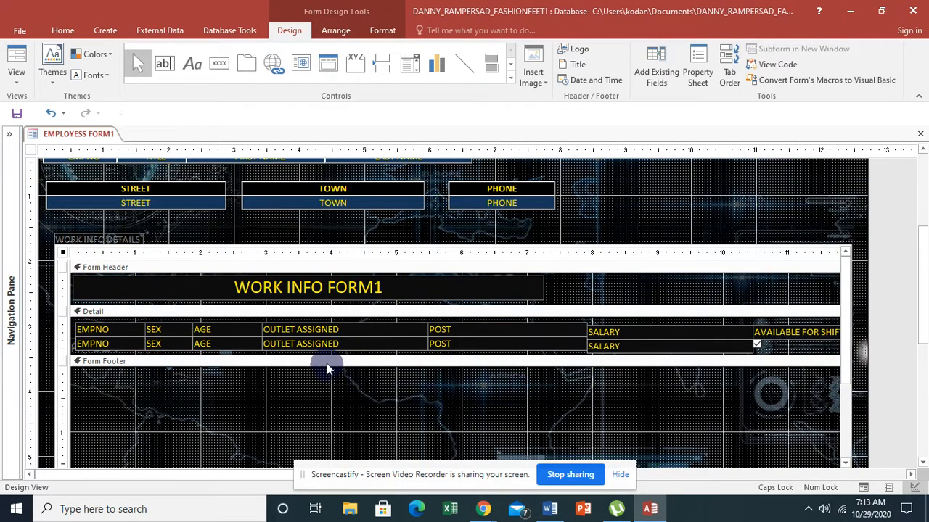
click(16, 63)
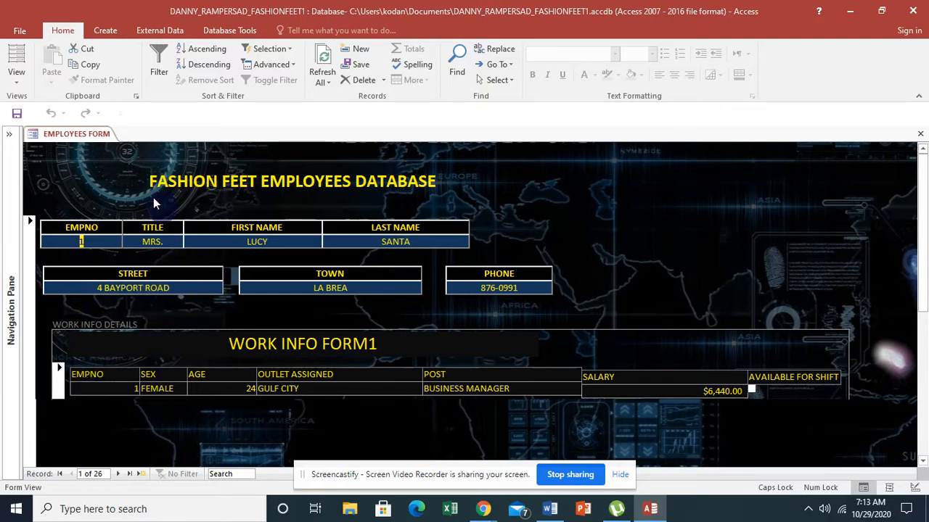
- In Design View, delete the EMPNO label and its field from the subform's Detail section
click(15, 85)
click(50, 165)
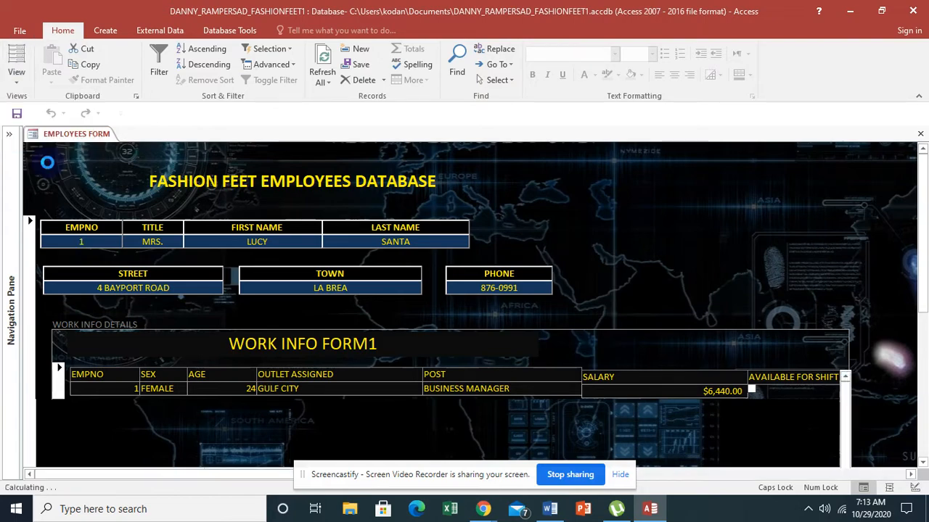
drag(918, 201, 919, 230)
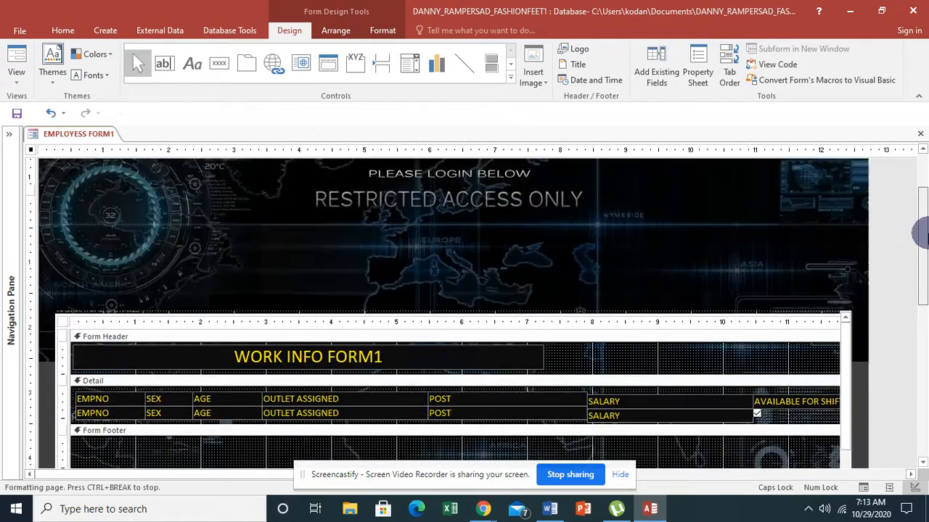
click(113, 403)
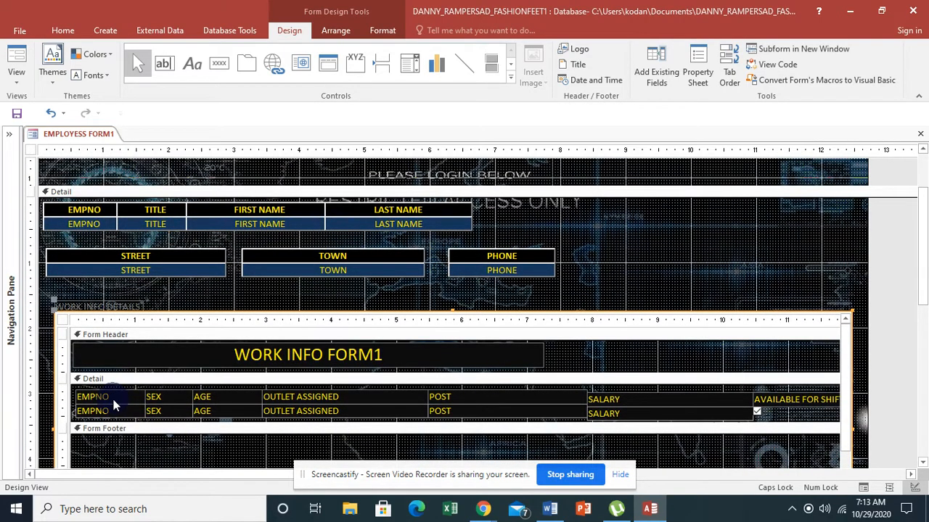
click(114, 396)
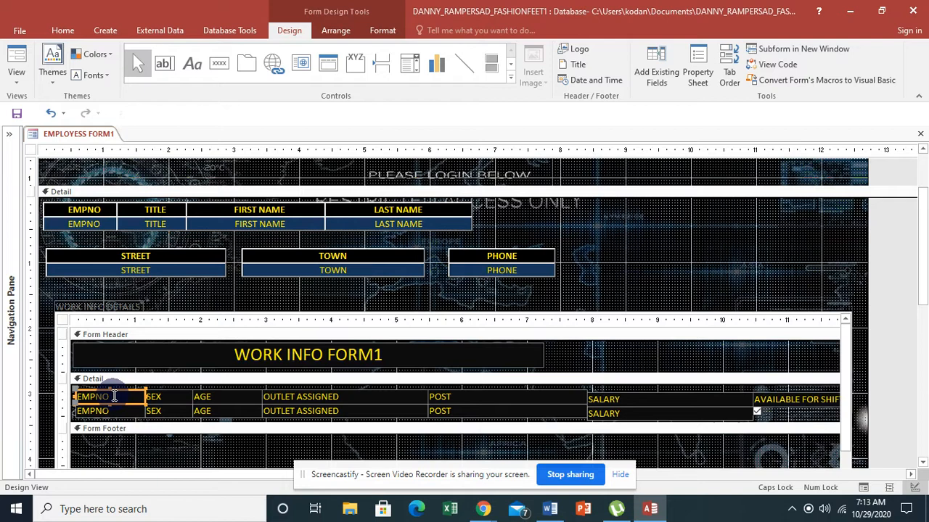
shift+click(114, 412)
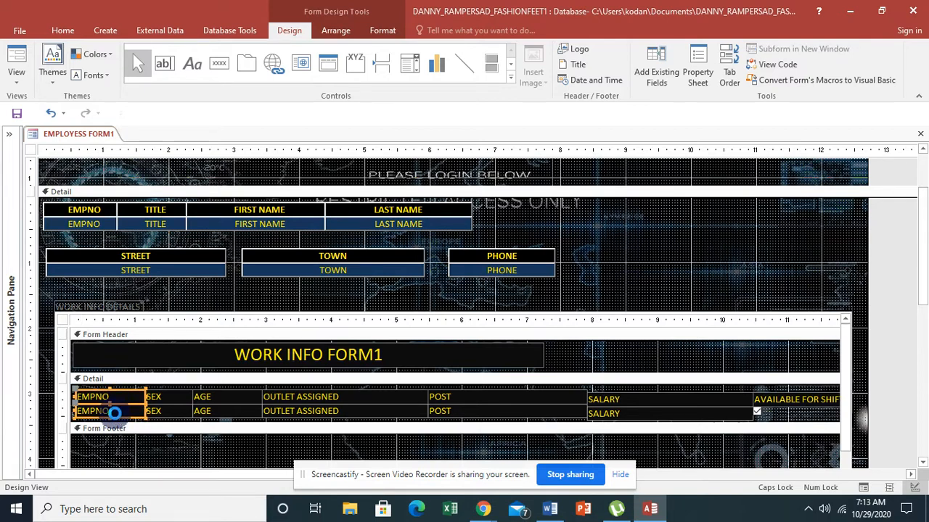
key(Delete)
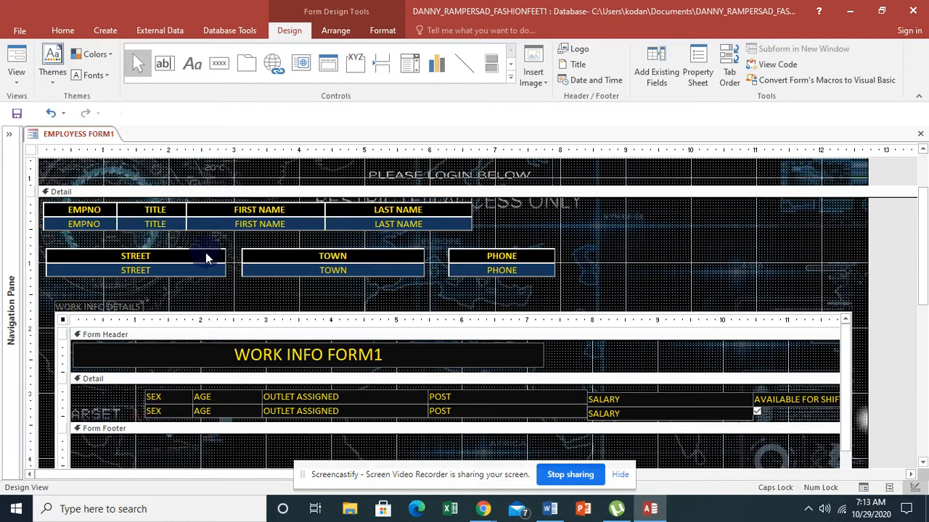
- Browse the form in Form View up to record 4, check question 4 in the Word question paper and return to Access
click(16, 58)
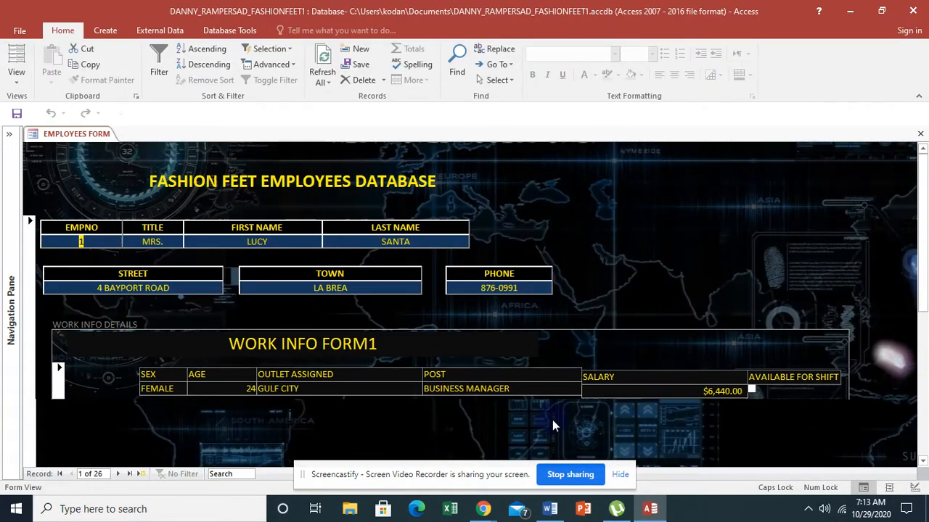
click(117, 475)
click(118, 476)
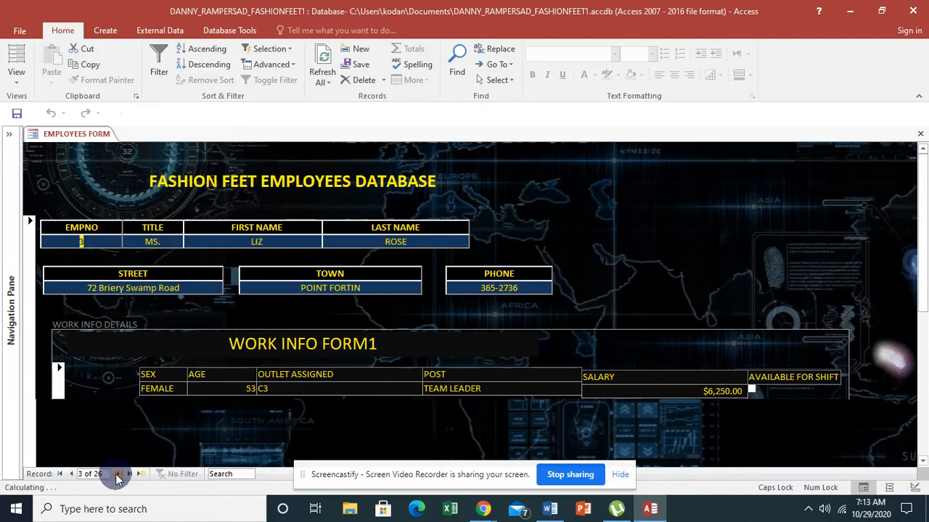
click(118, 475)
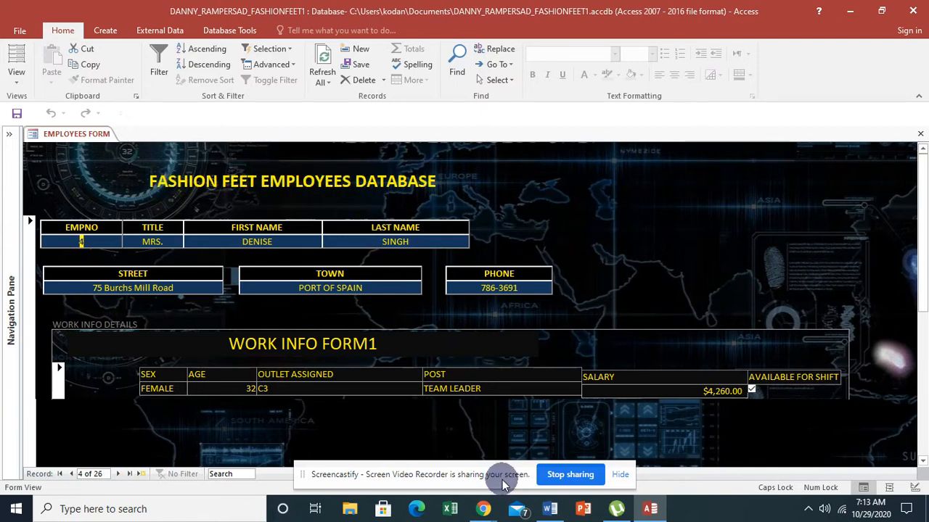
click(551, 512)
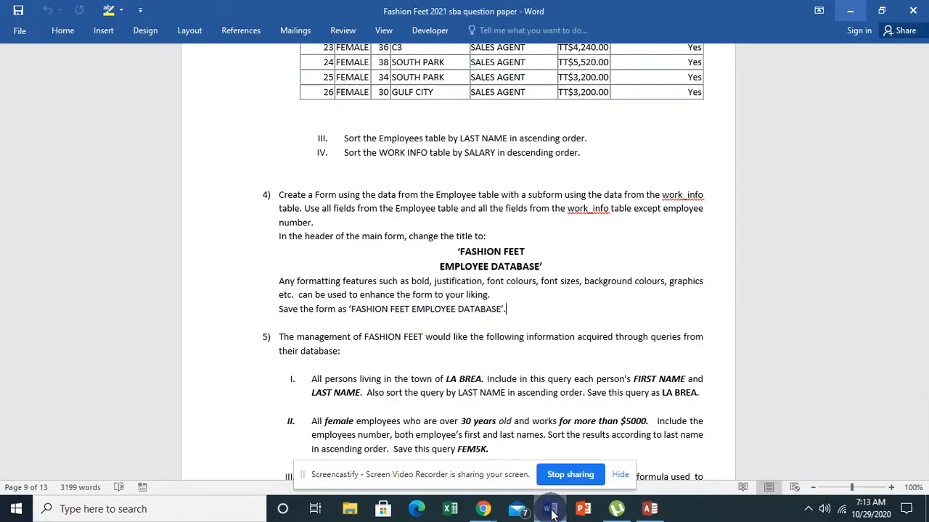
click(649, 510)
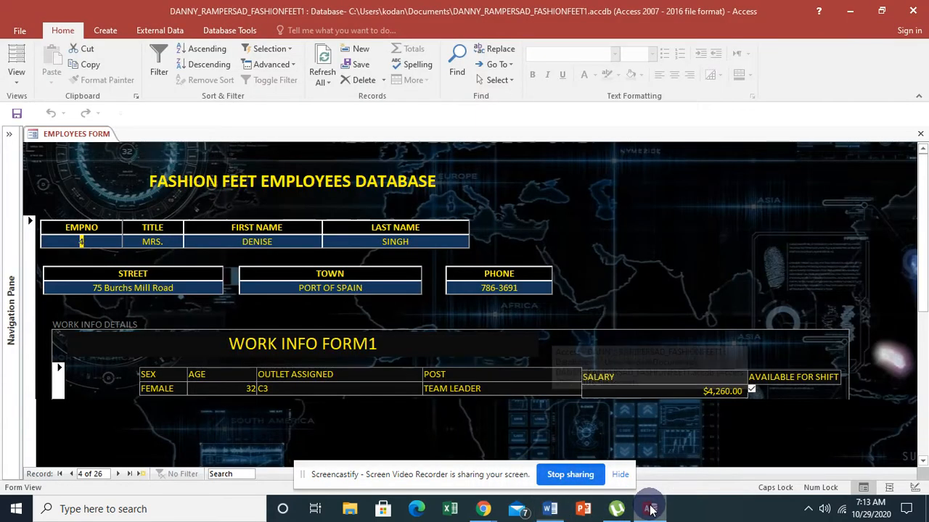